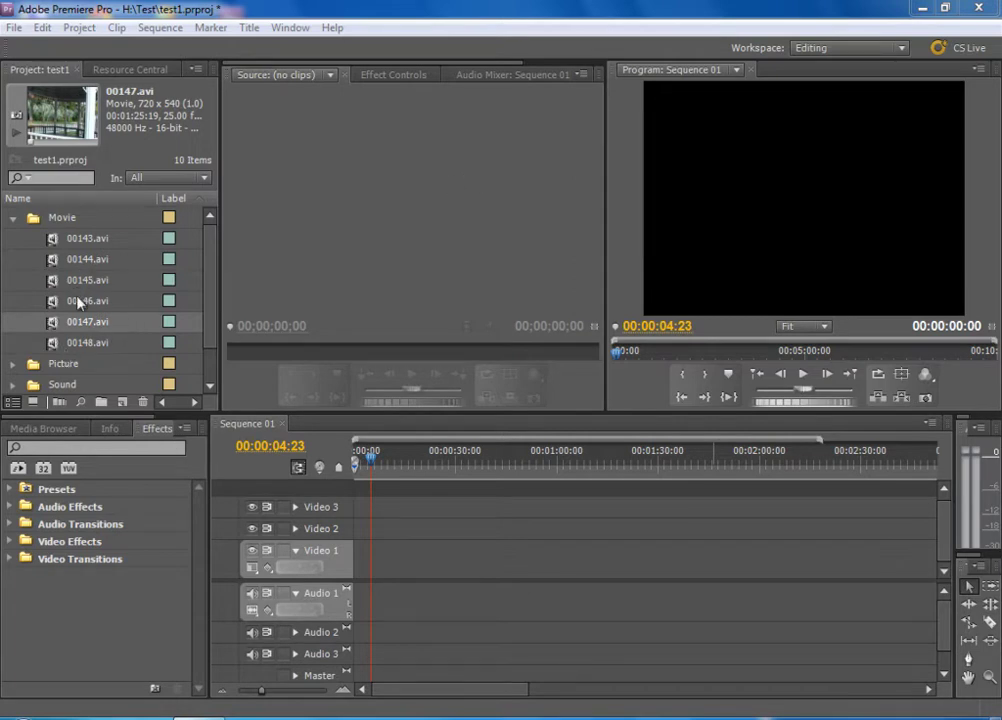
# Select 00143.avi and cancel the accidental rename, keeping its original name
pyautogui.press('Up')
pyautogui.press('Up')
pyautogui.press('Up')
pyautogui.press('Return')
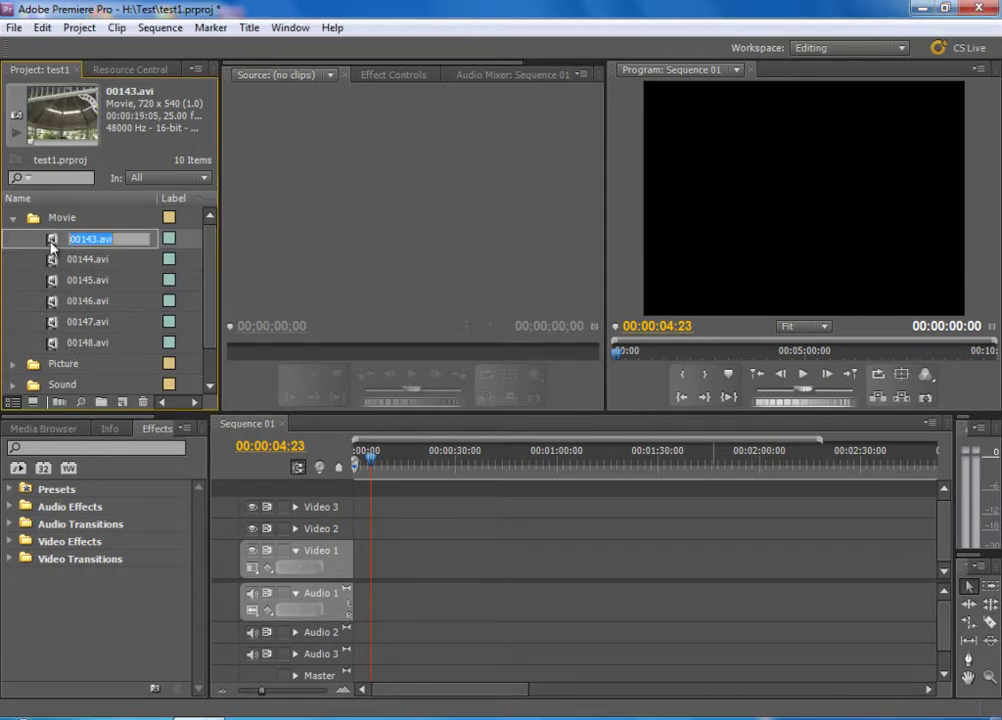
pyautogui.press('Escape')
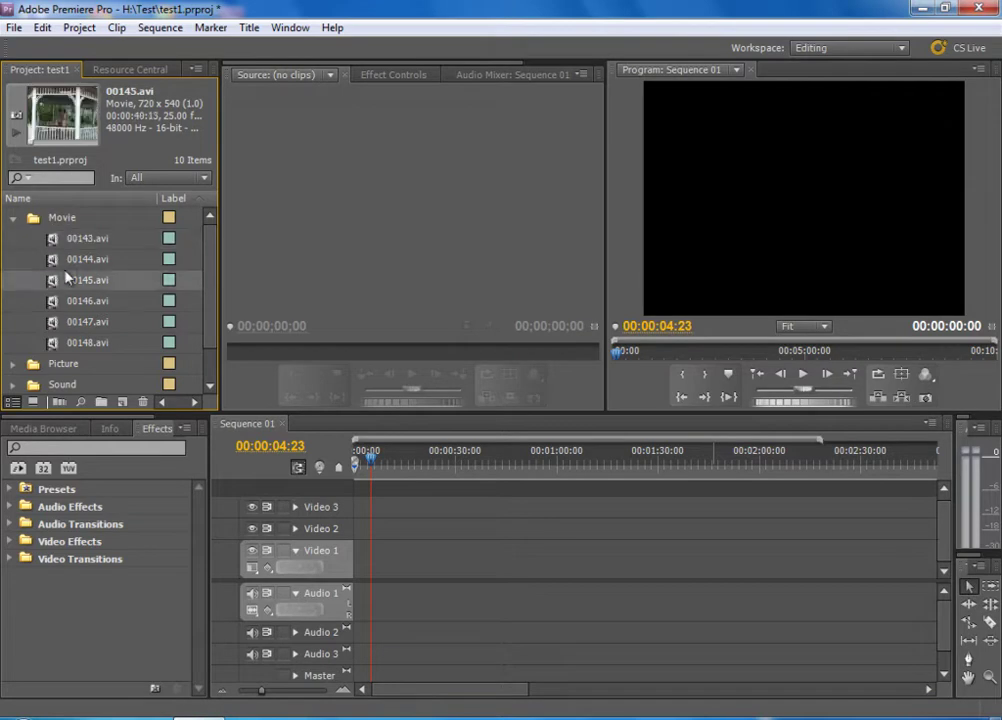
# Place 00144.avi, then 00147.avi directly after it, at the start of Video 1 and Audio 1
pyautogui.click(51, 260)
pyautogui.moveTo(51, 260)
pyautogui.mouseDown()
pyautogui.moveTo(392, 560)
pyautogui.moveTo(365, 555)
pyautogui.mouseUp()
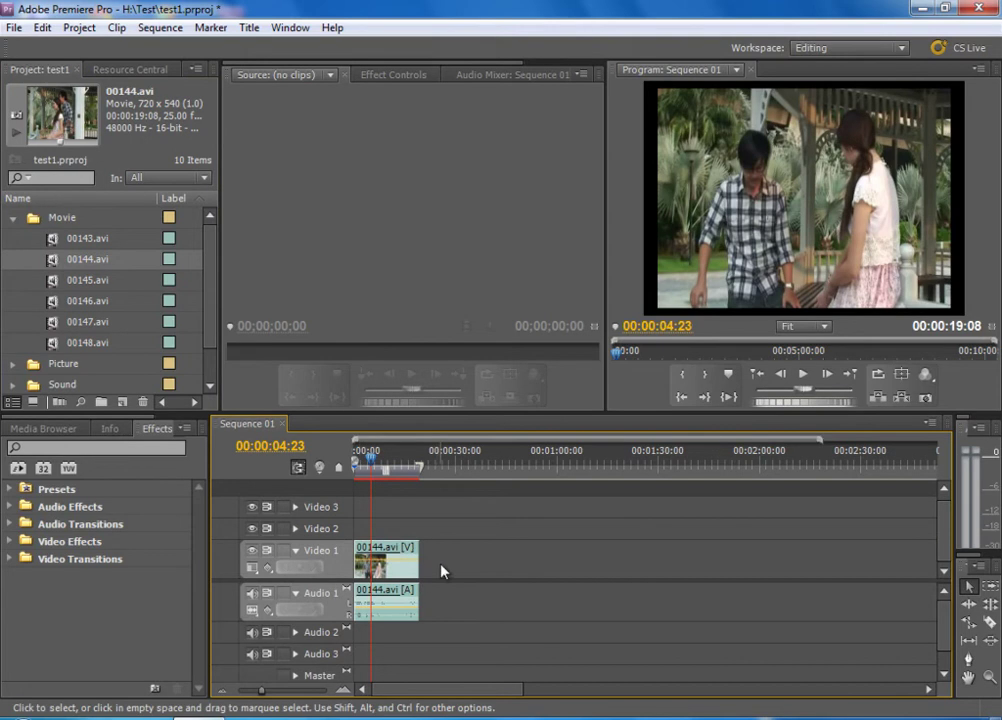
pyautogui.click(48, 325)
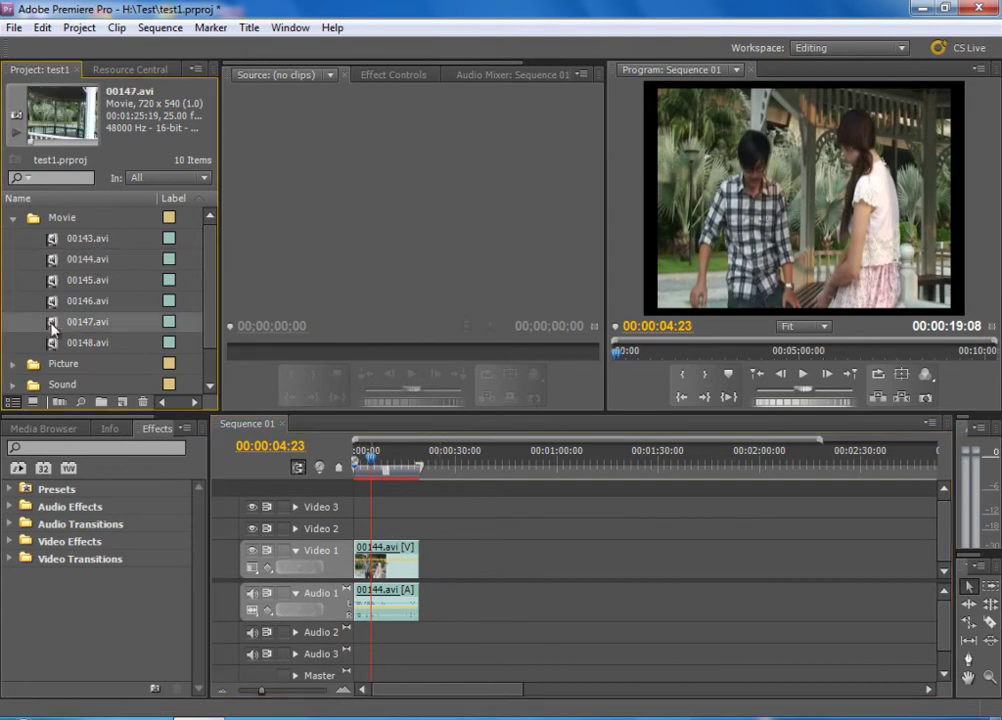
pyautogui.moveTo(50, 323); pyautogui.dragTo(530, 560)
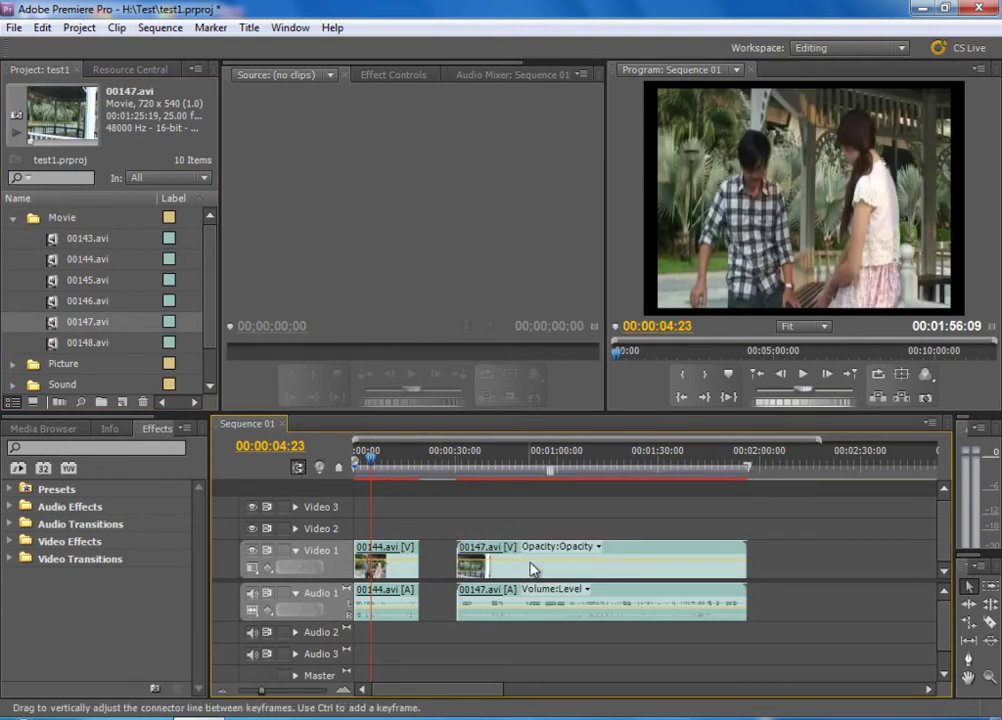
pyautogui.moveTo(530, 560); pyautogui.dragTo(493, 563)
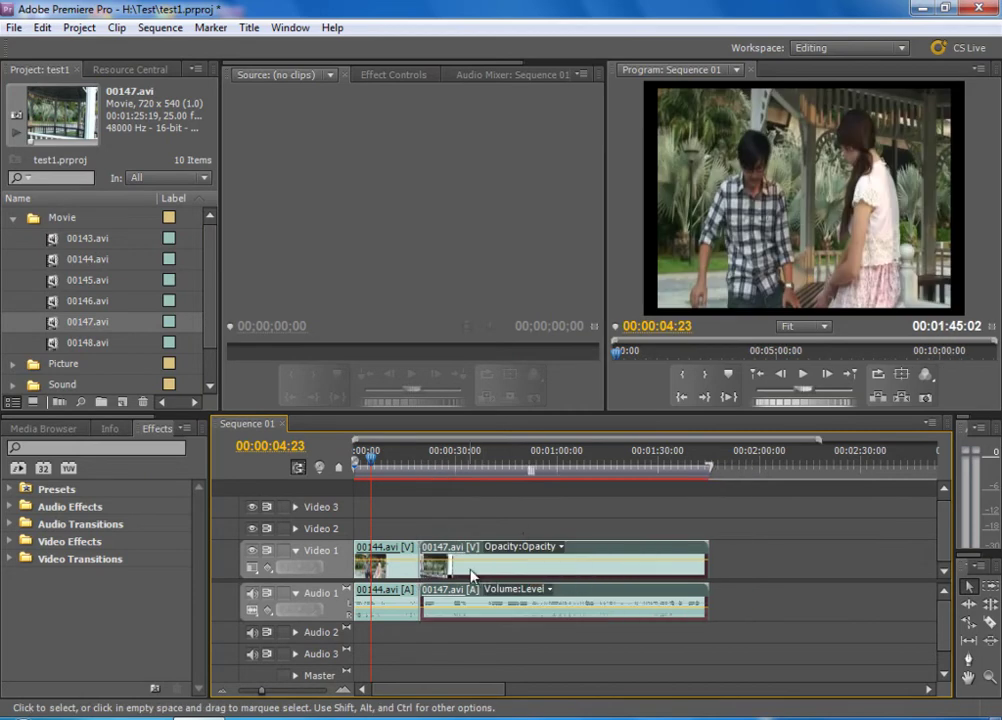
# Play the sequence from 00:00:16:12 across the cut, stopping at 00:00:21:18
pyautogui.click(410, 459)
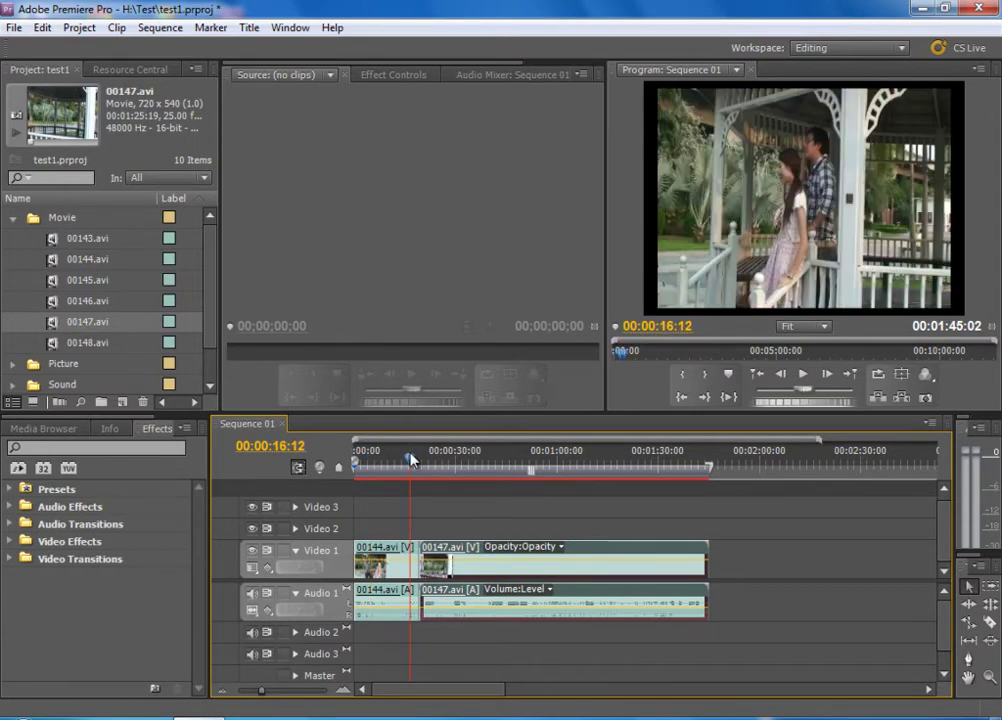
pyautogui.click(404, 577)
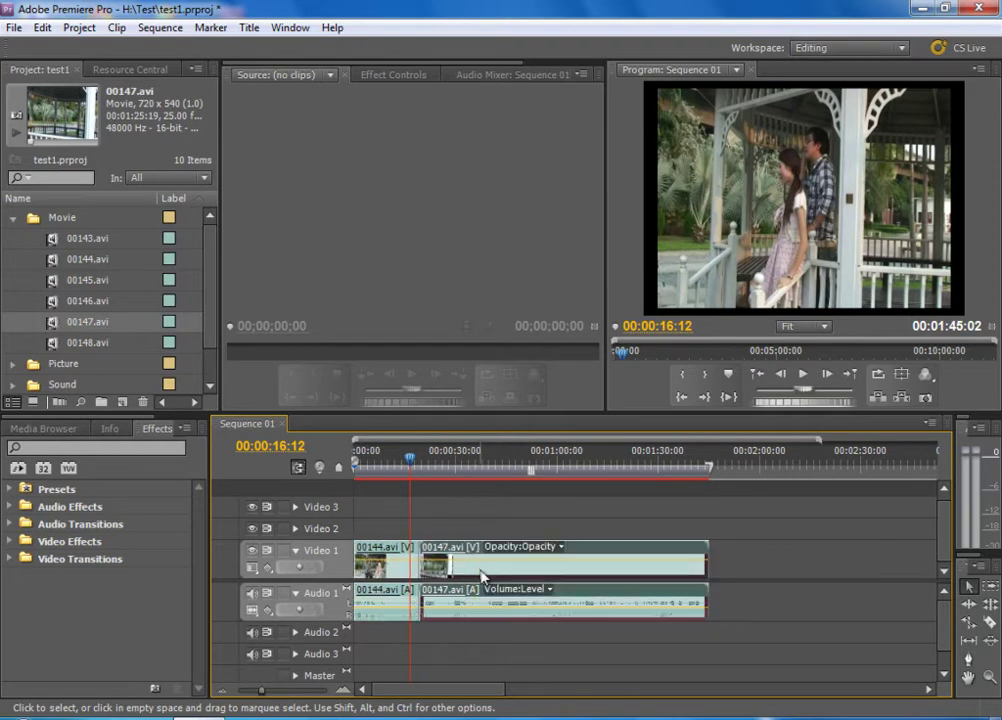
pyautogui.click(670, 500)
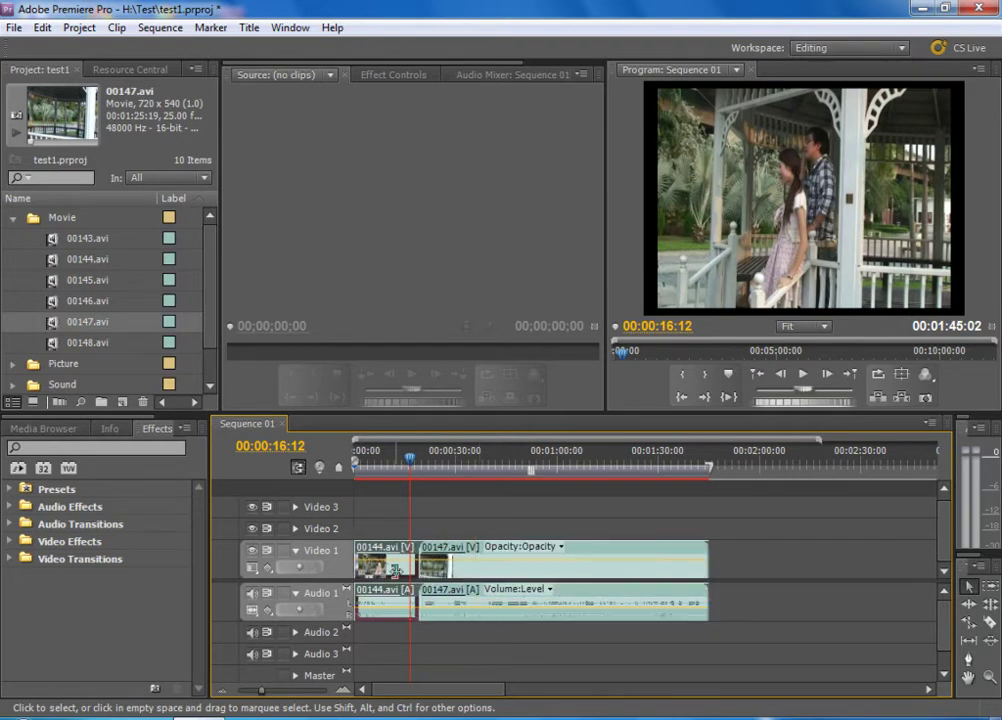
pyautogui.click(803, 376)
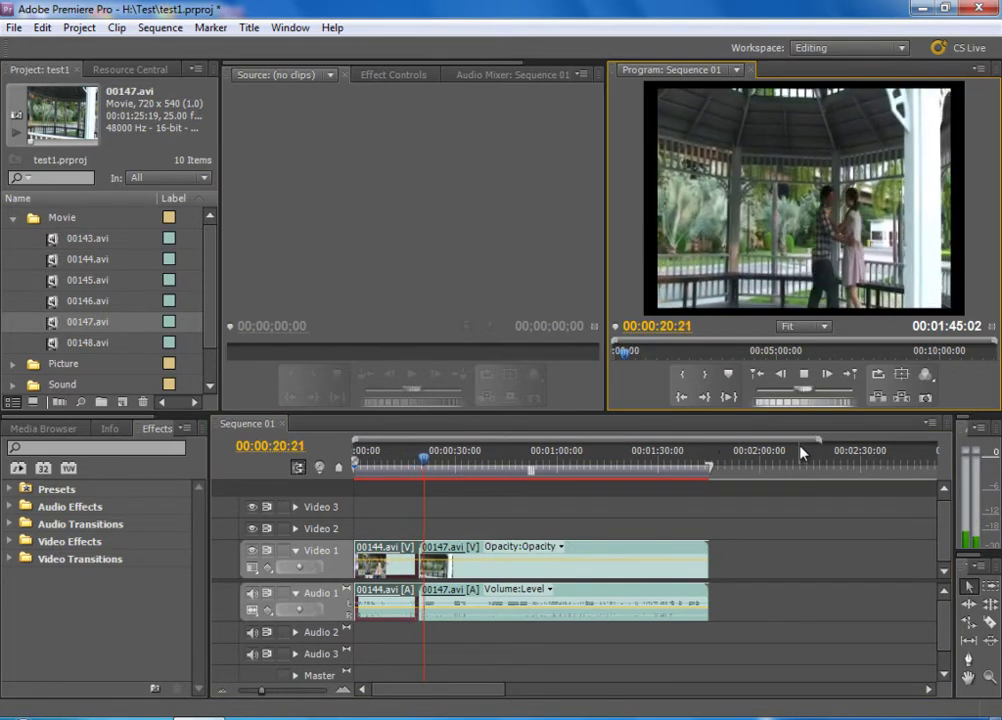
pyautogui.click(803, 374)
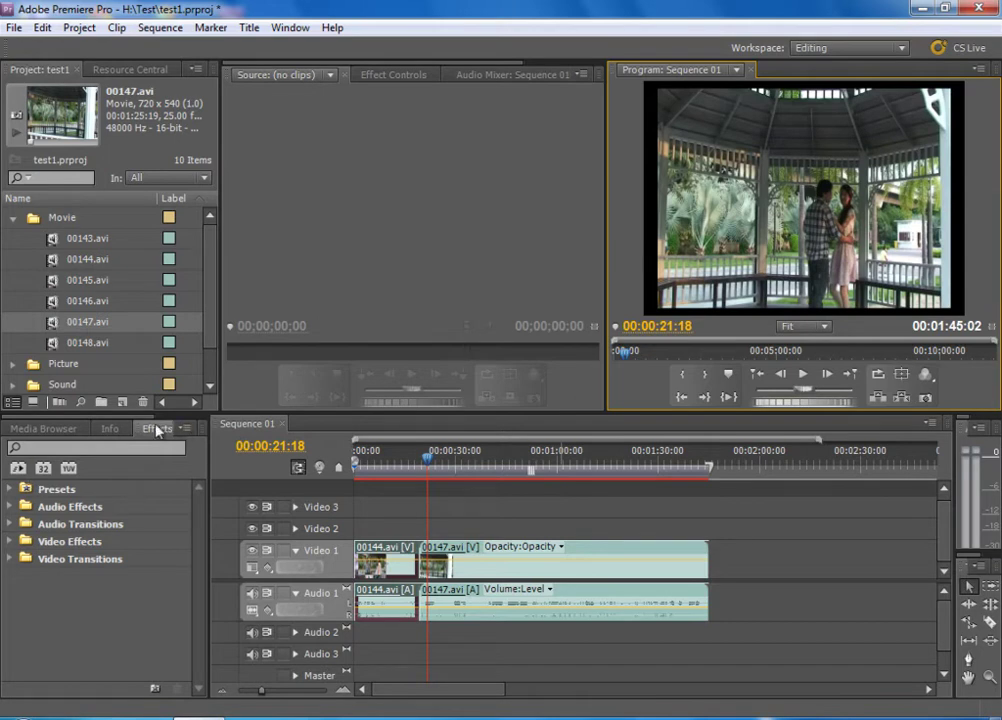
# Switch from Info back to the Effects panel and expand the Video Transitions folder
pyautogui.click(108, 428)
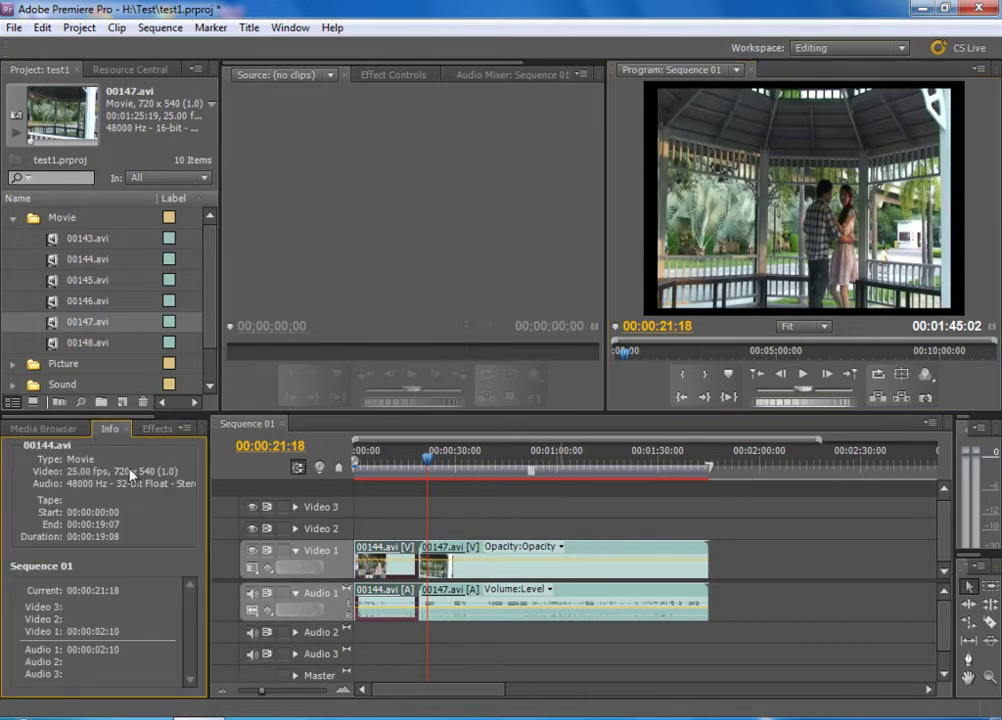
pyautogui.click(154, 428)
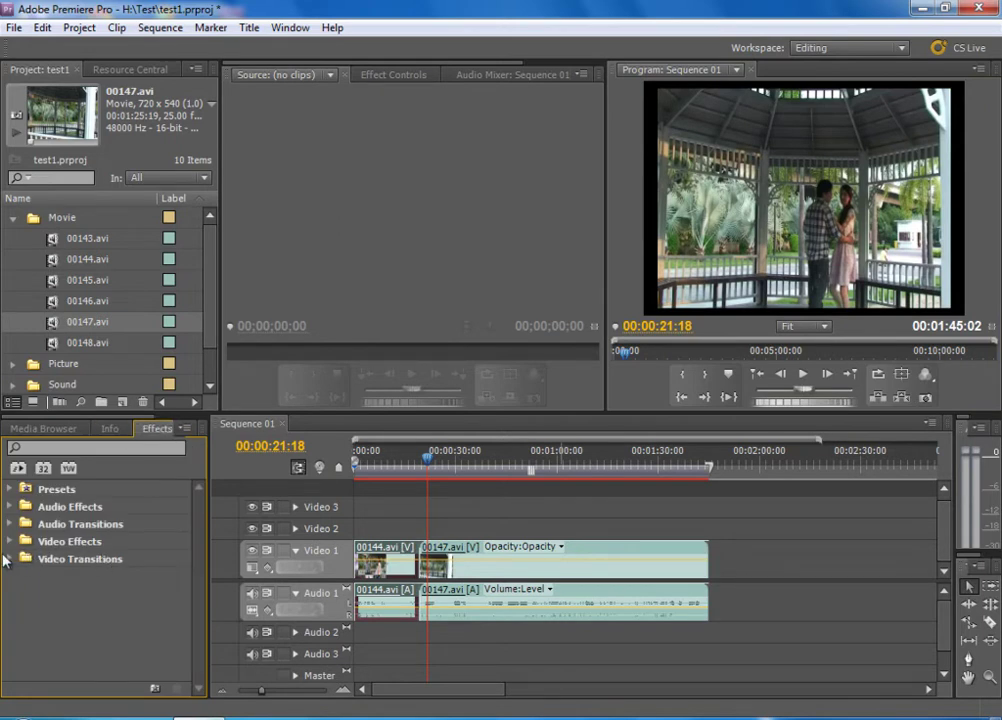
pyautogui.click(10, 559)
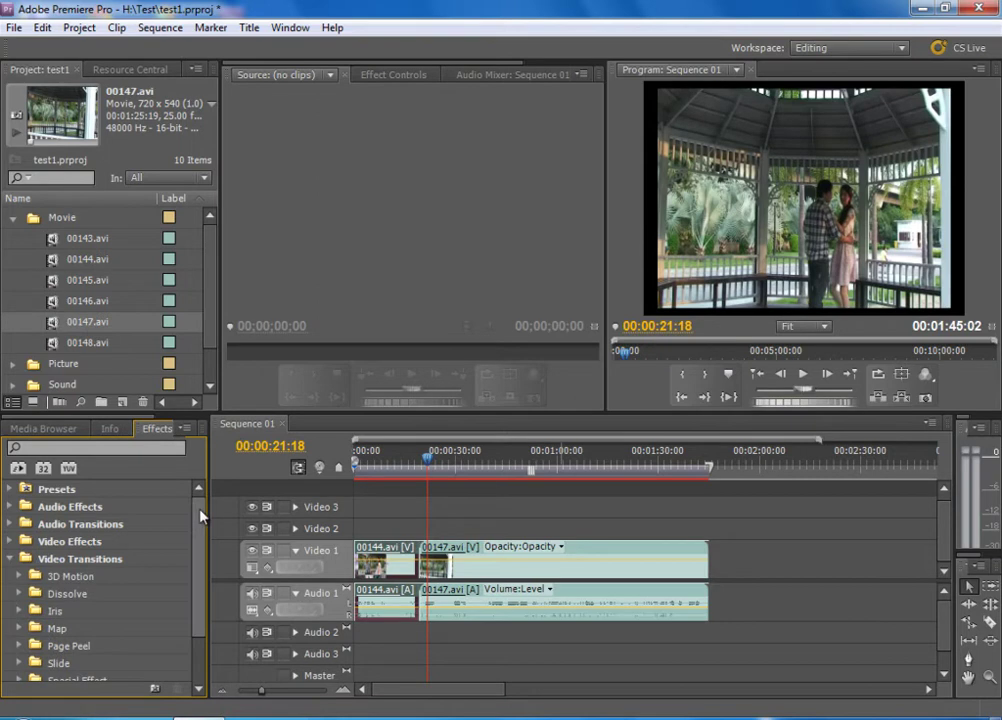
pyautogui.scroll(-3, 170, 570)
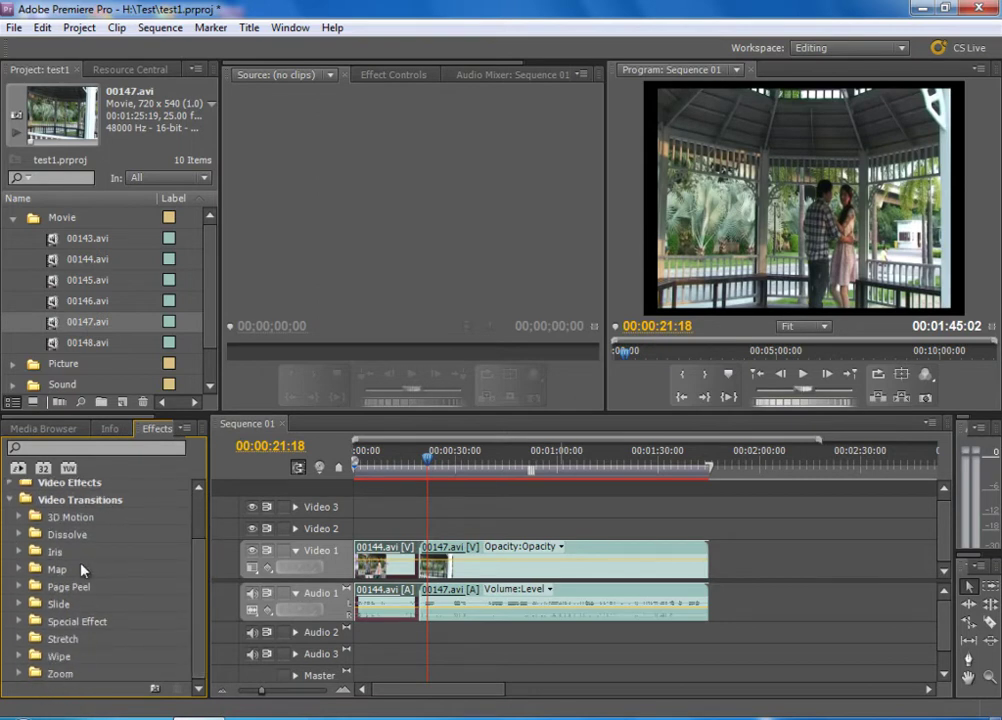
# Apply the 3D Motion Curtain transition at the cut between 00144.avi and 00147.avi
pyautogui.click(18, 517)
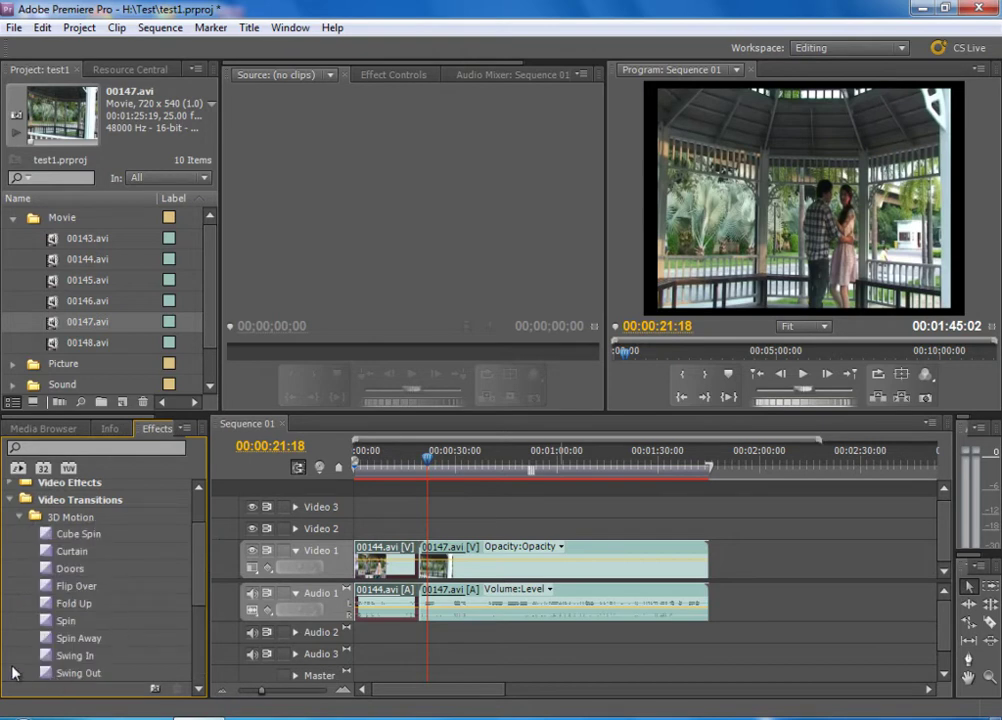
pyautogui.click(51, 551)
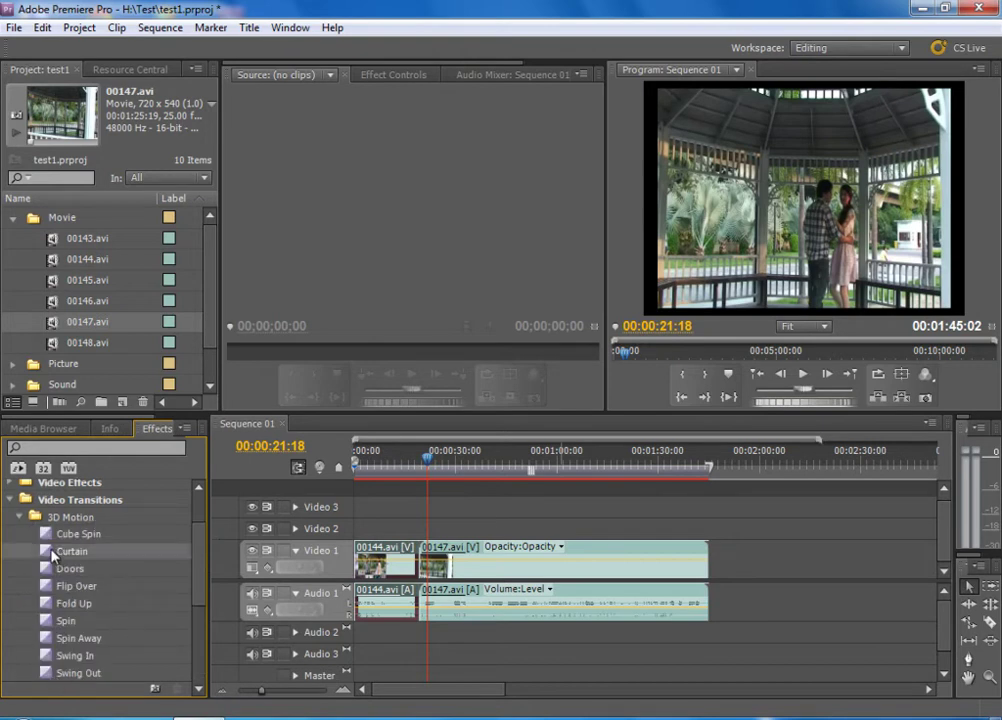
pyautogui.moveTo(53, 556)
pyautogui.mouseDown()
pyautogui.moveTo(328, 444)
pyautogui.moveTo(417, 556)
pyautogui.mouseUp()
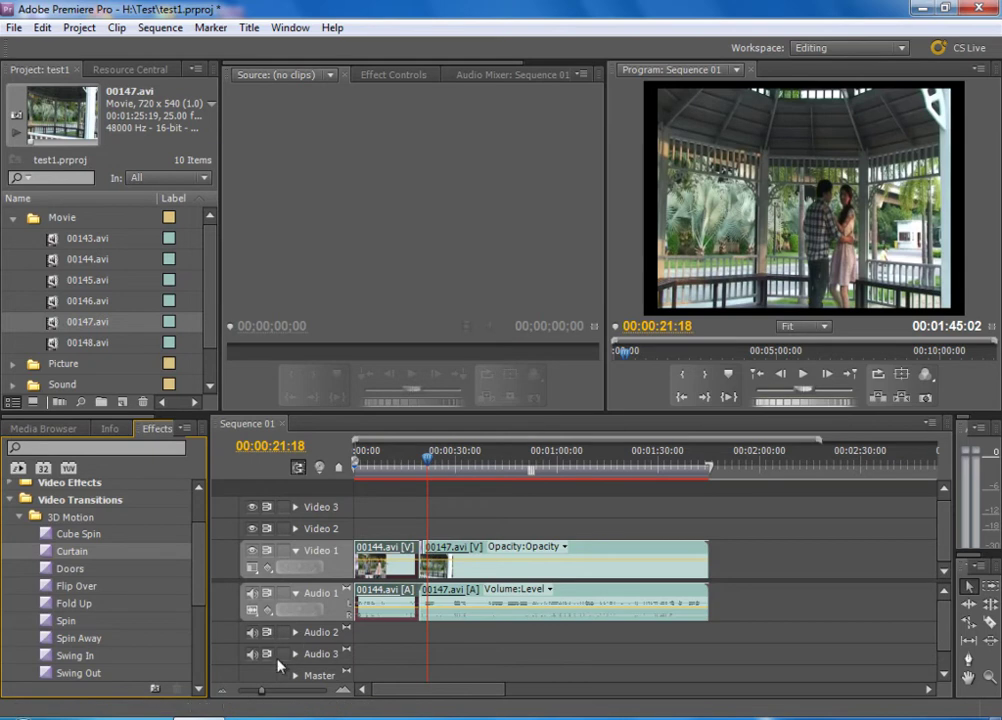
pyautogui.click(344, 691)
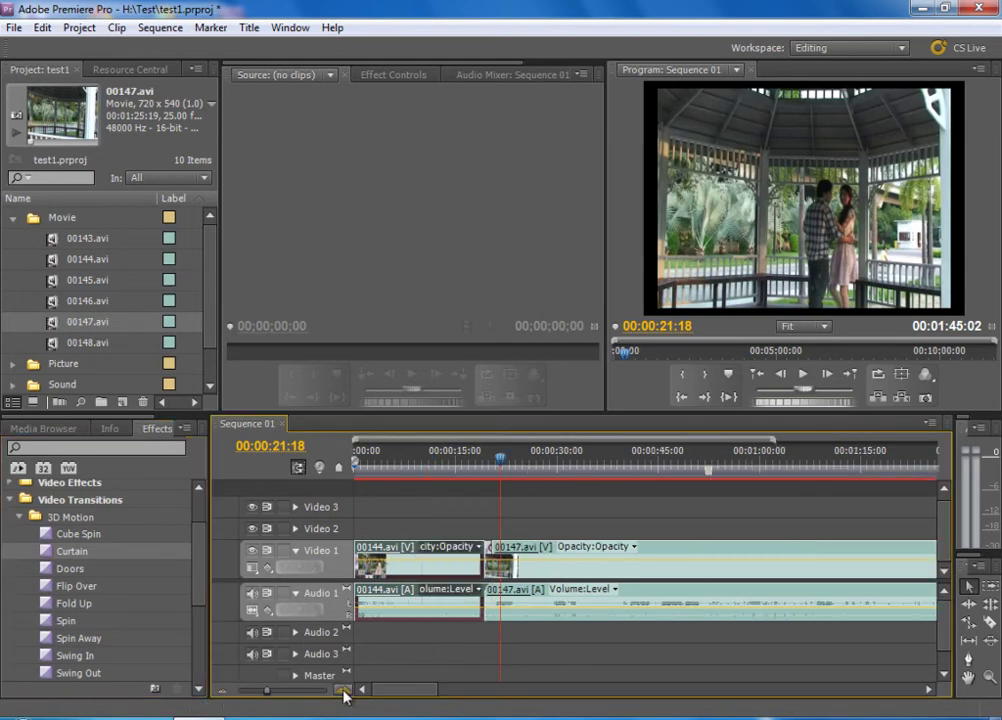
pyautogui.click(344, 691)
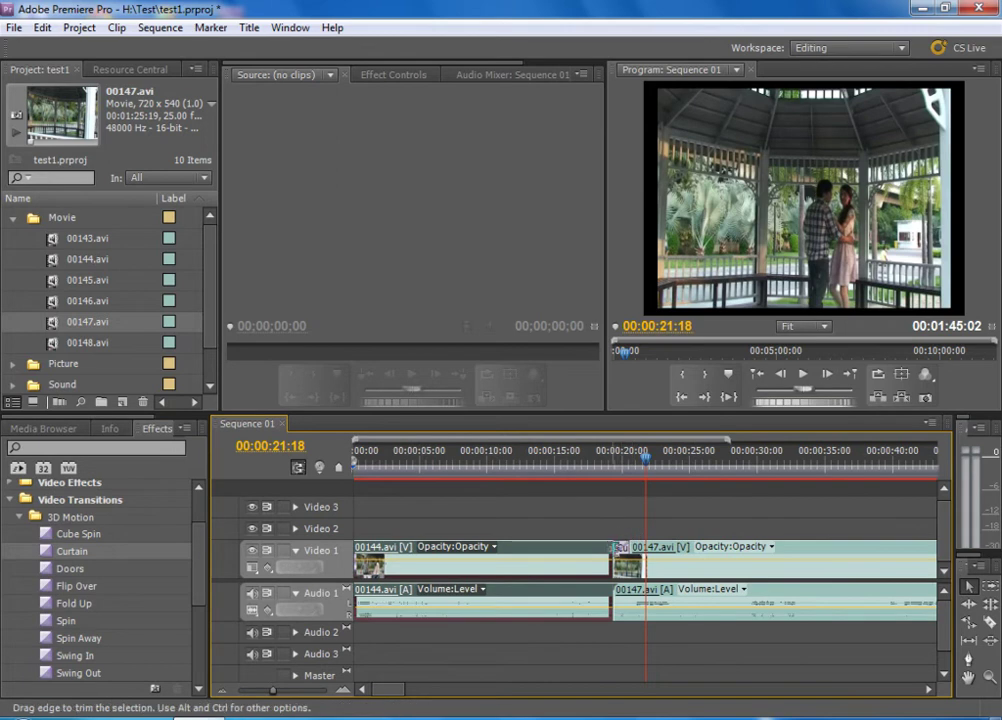
# Play the Curtain transition from just before the cut and stop after it
pyautogui.click(605, 463)
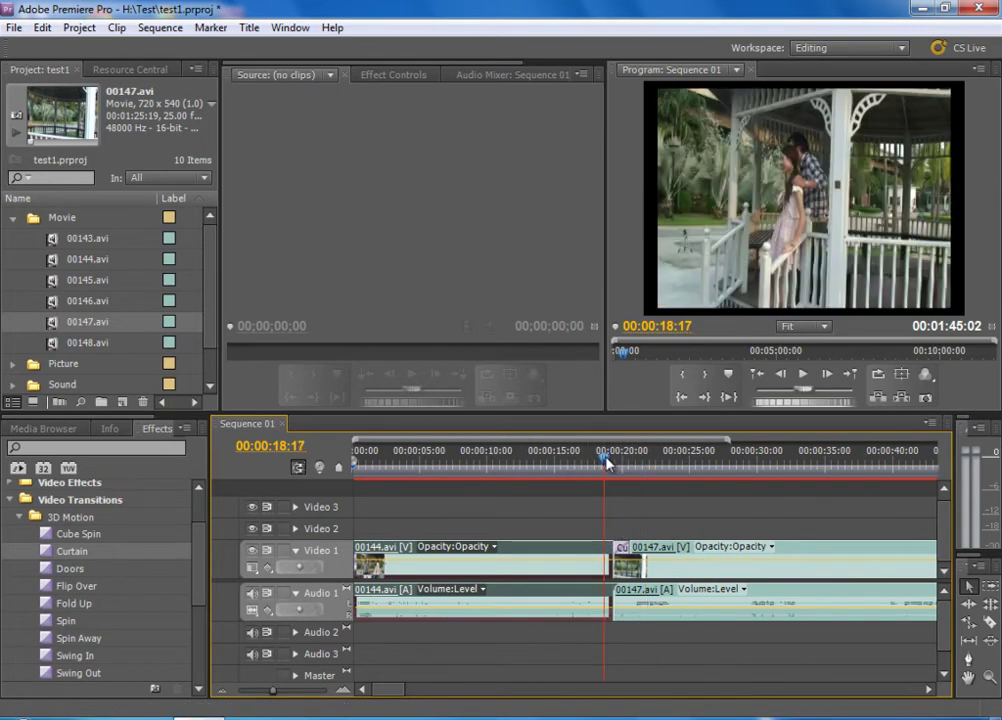
pyautogui.click(803, 374)
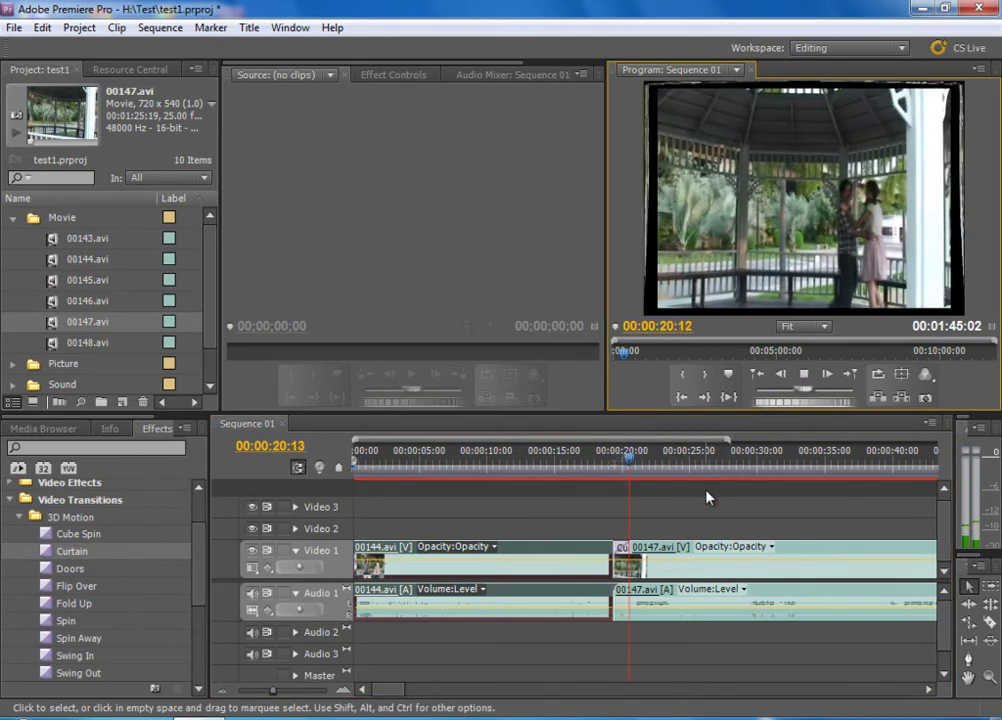
pyautogui.click(806, 375)
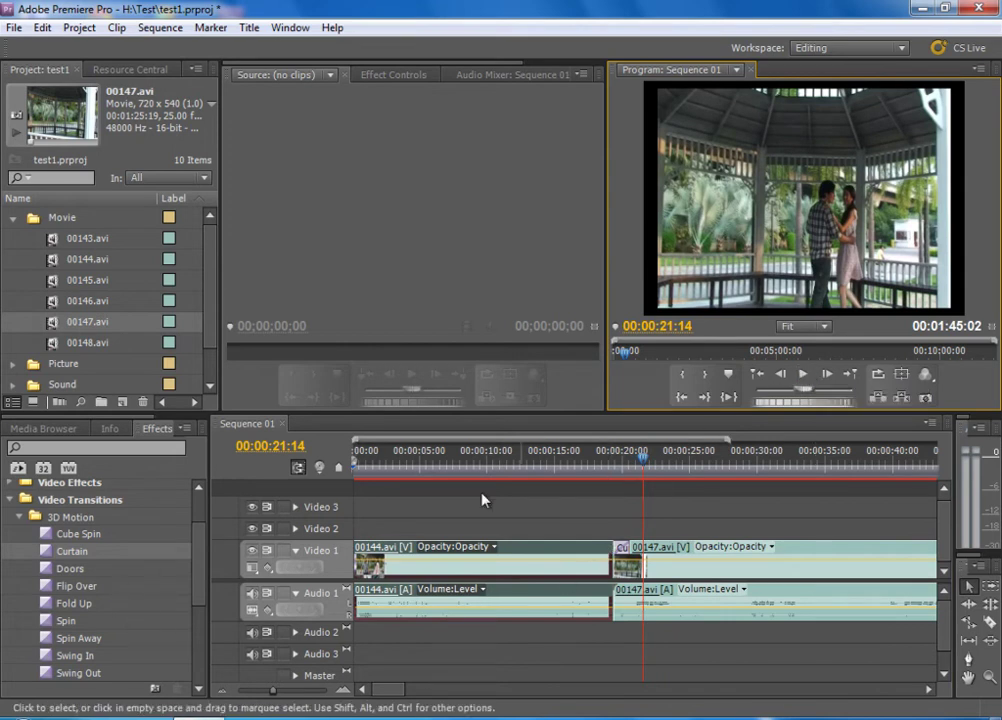
# Drop Spin from 3D Motion onto the cut in place of Curtain, previewing to 00:00:21:17
pyautogui.click(52, 622)
pyautogui.moveTo(52, 627); pyautogui.dragTo(617, 541)
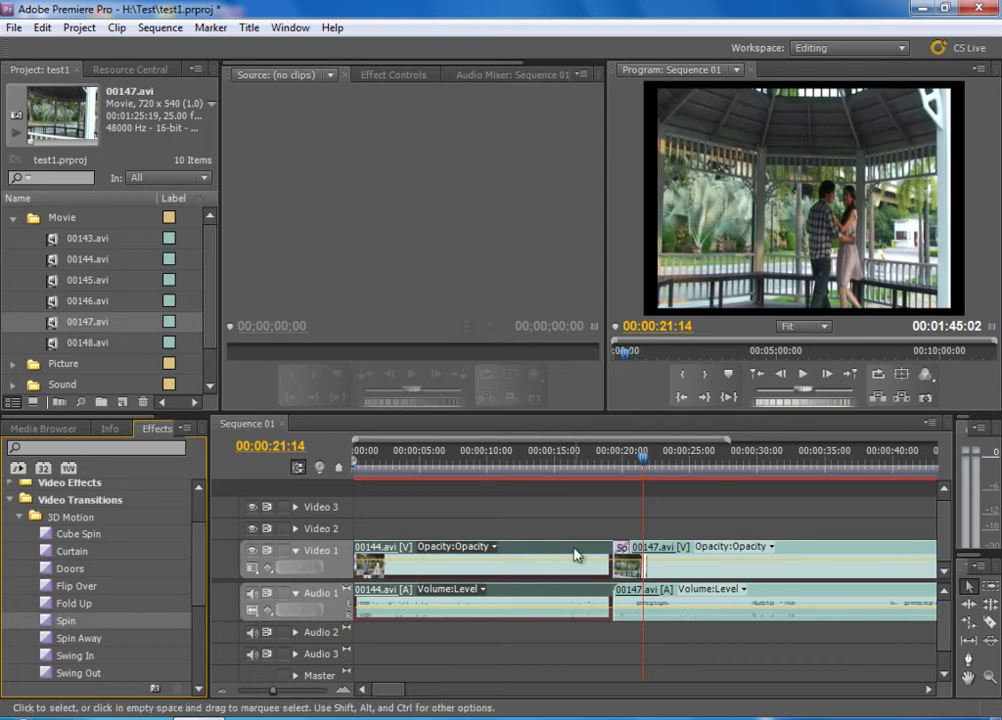
pyautogui.click(601, 464)
pyautogui.press('space')
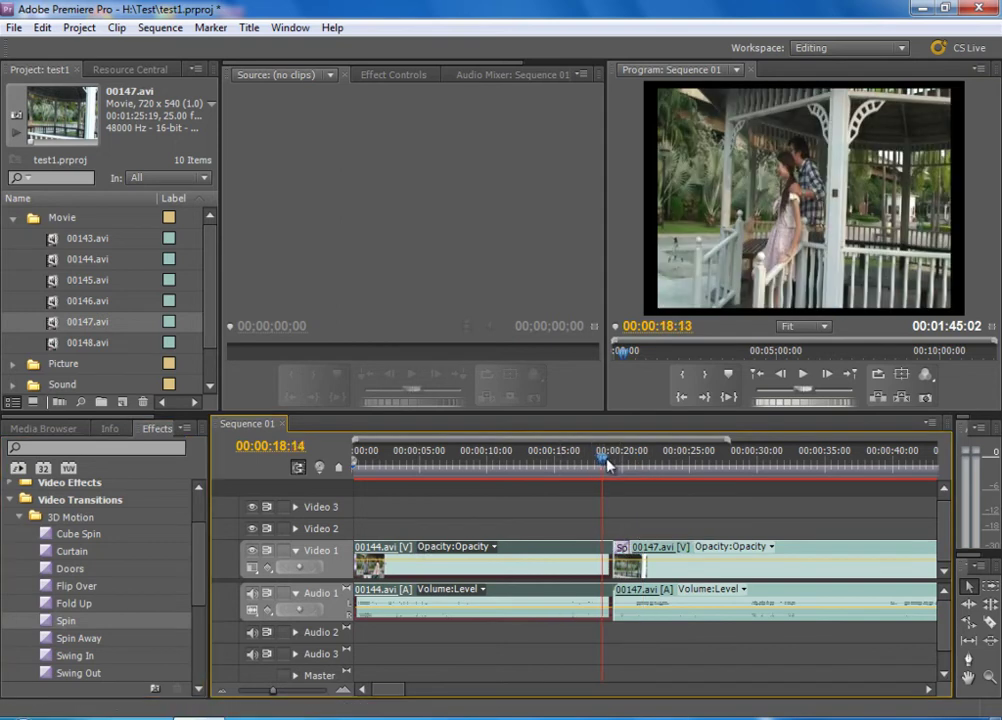
pyautogui.click(801, 376)
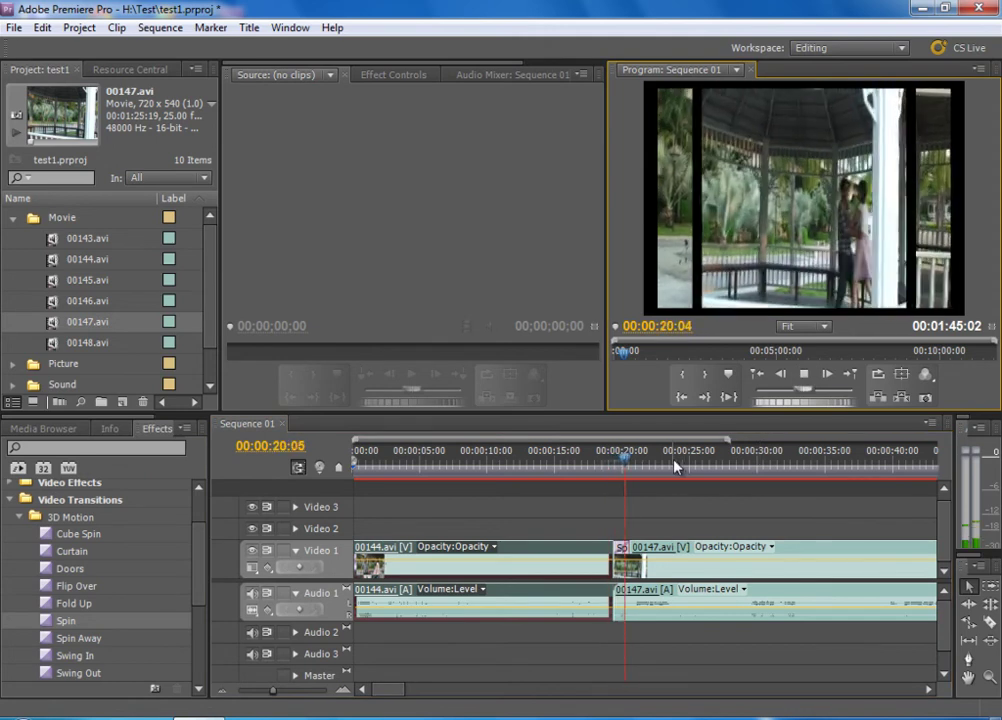
pyautogui.click(808, 376)
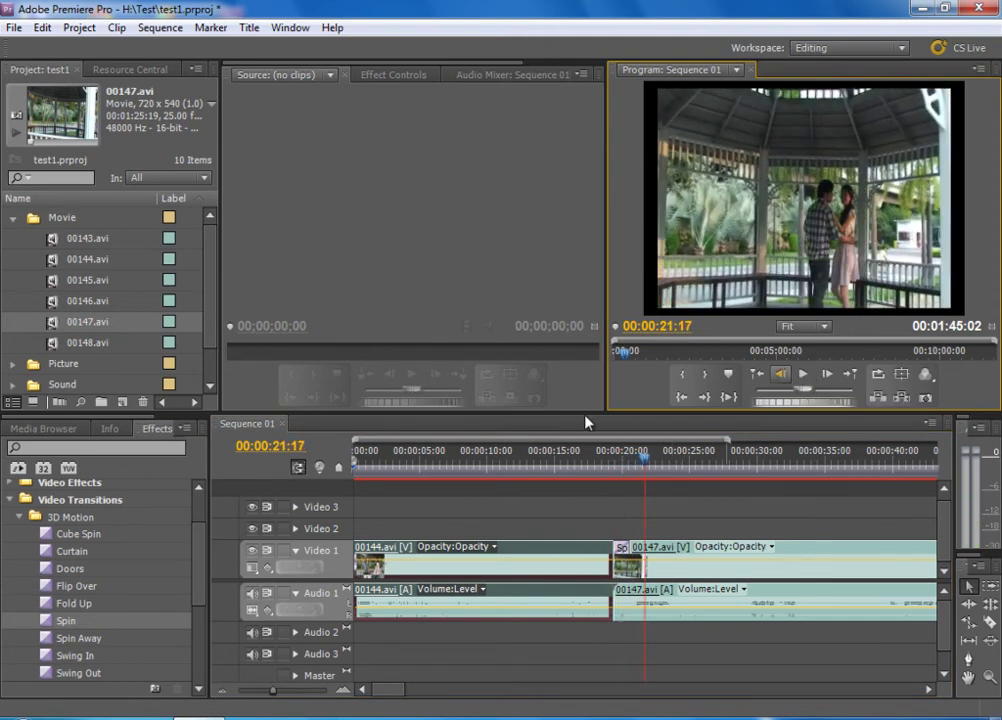
# Replace Spin at the cut with Iris Box from the Iris transitions
pyautogui.click(19, 517)
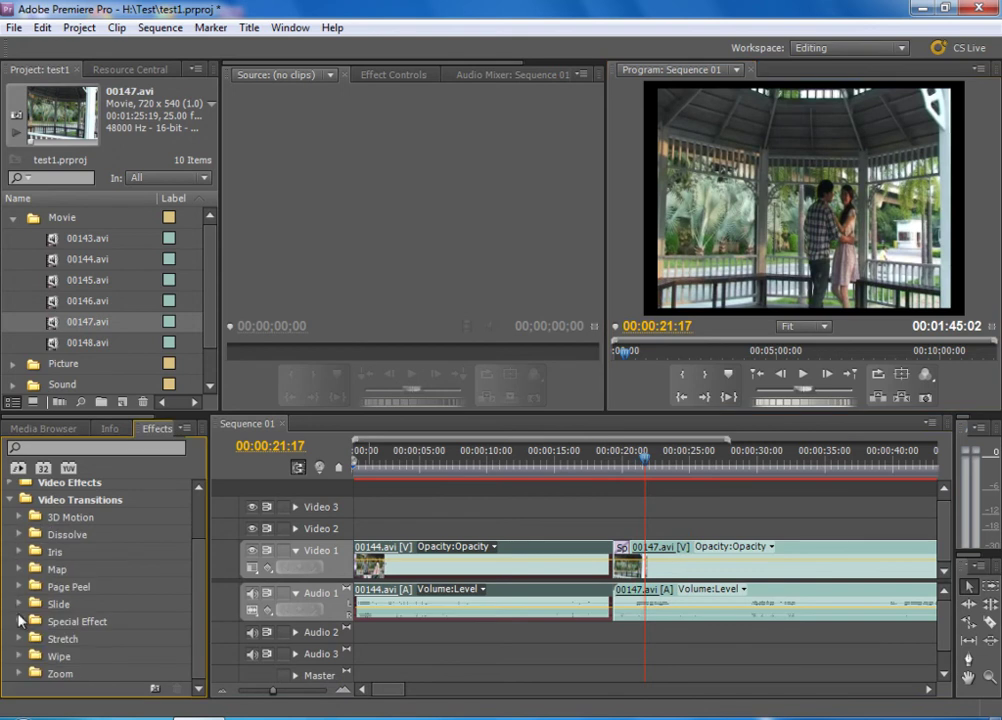
pyautogui.click(19, 551)
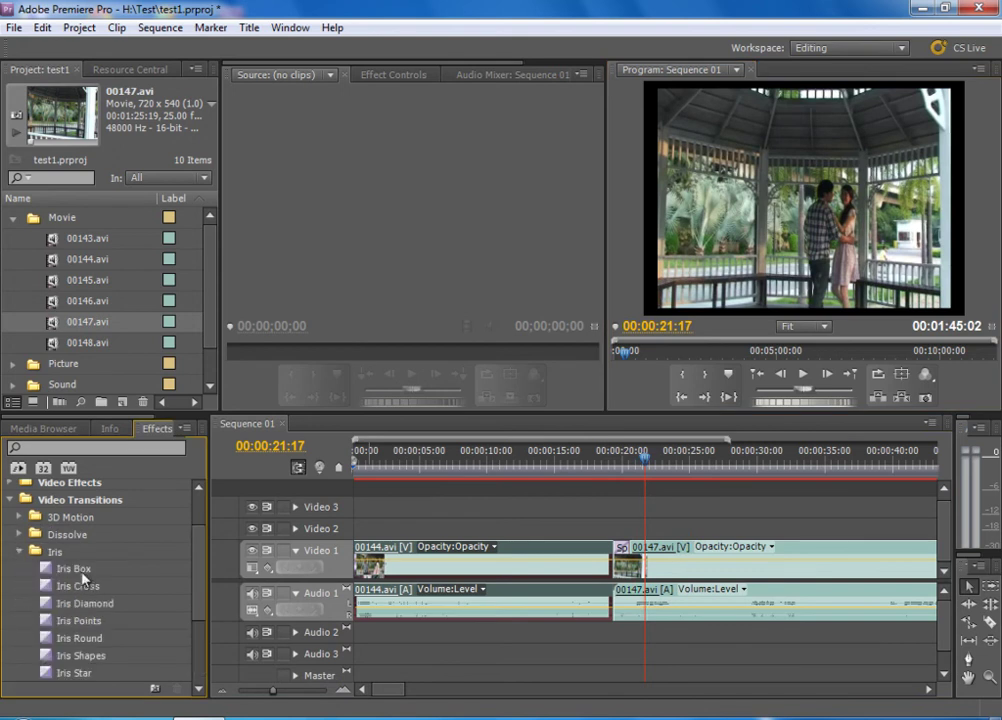
pyautogui.moveTo(66, 568)
pyautogui.mouseDown()
pyautogui.moveTo(519, 589)
pyautogui.moveTo(613, 558)
pyautogui.mouseUp()
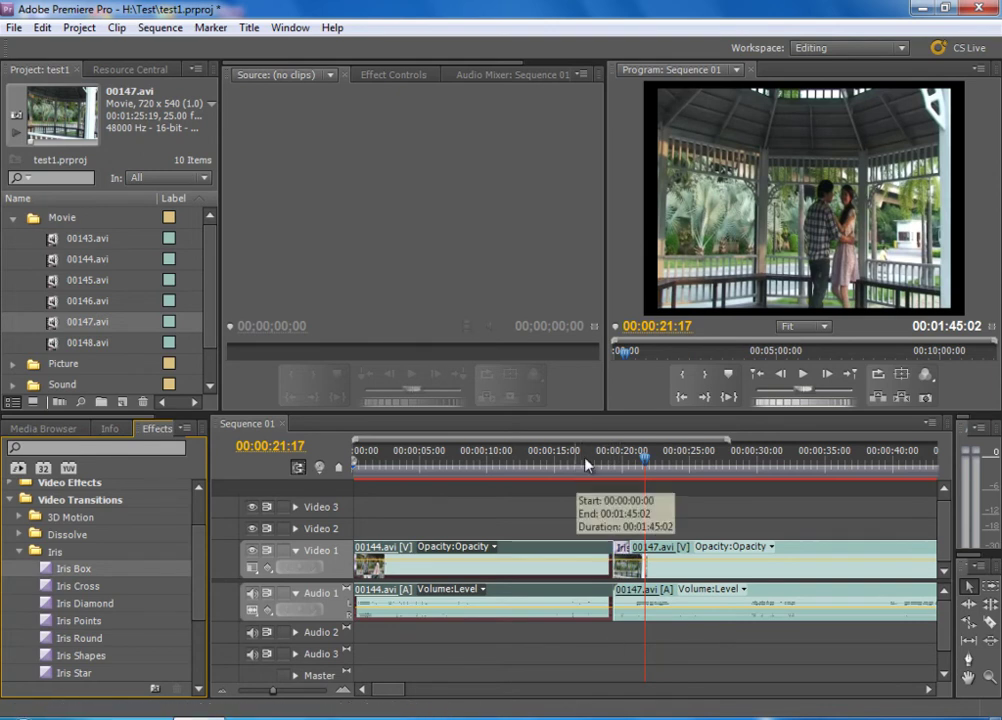
# Preview the Iris Box transition, then collapse Iris and list the Dissolve transitions
pyautogui.click(608, 458)
pyautogui.click(803, 374)
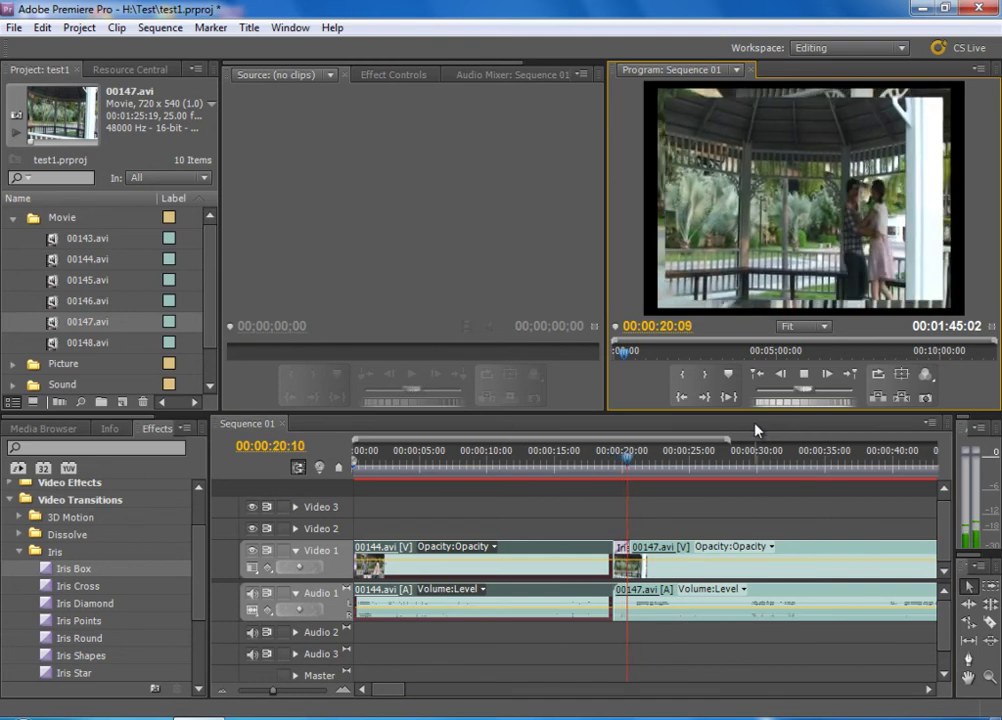
pyautogui.click(803, 374)
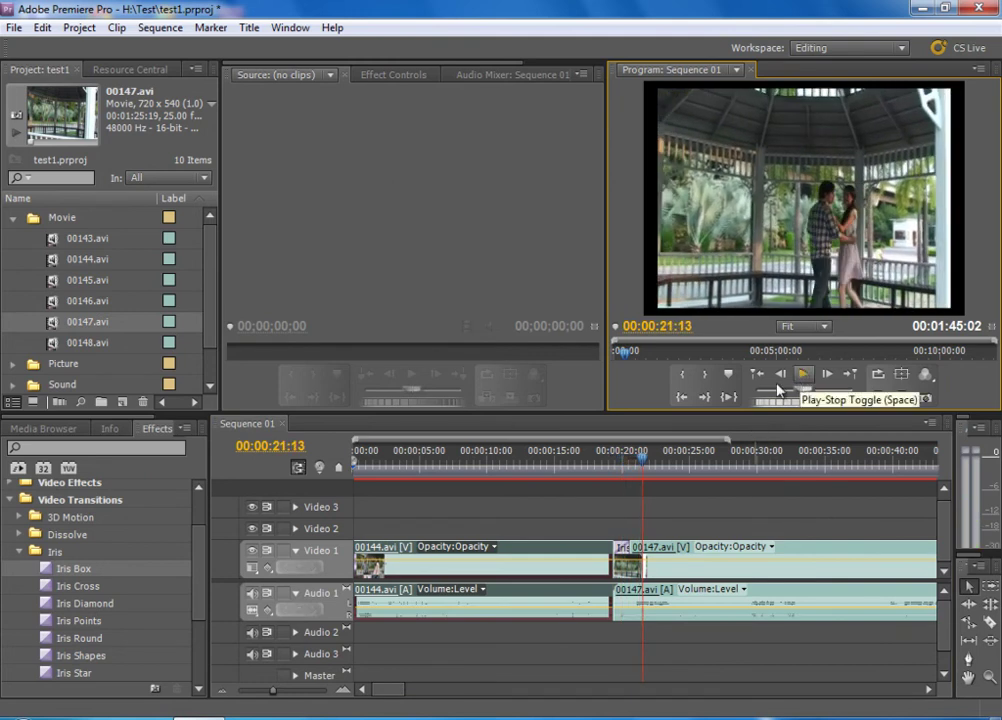
pyautogui.click(20, 551)
pyautogui.click(21, 536)
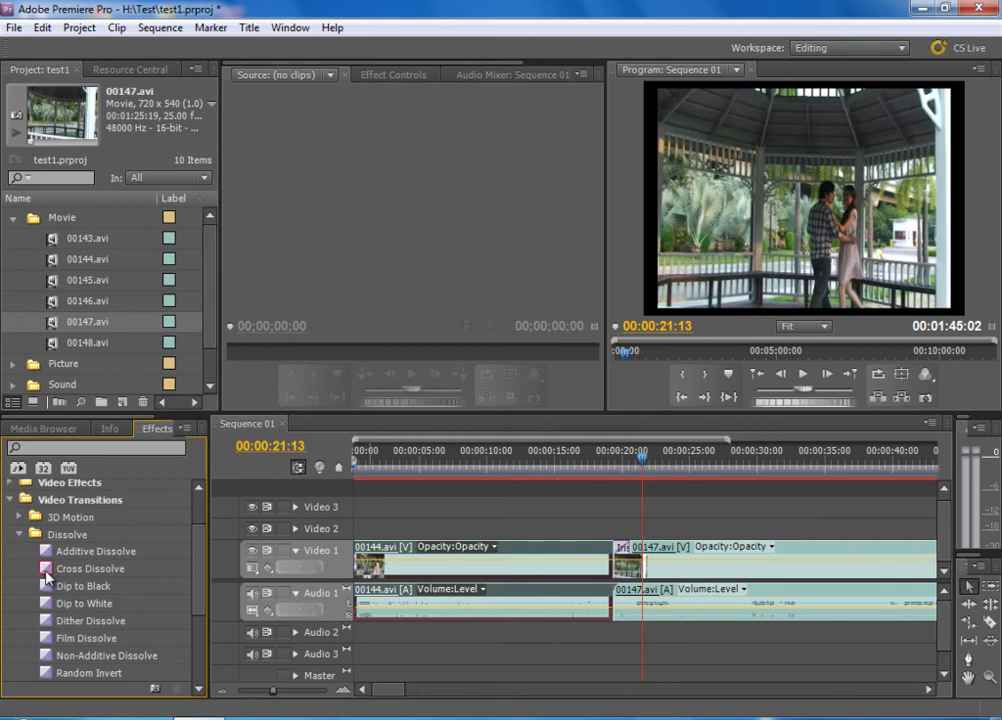
# Drop Cross Dissolve onto the edit point in place of Iris Box, previewing to 00:00:22:03
pyautogui.moveTo(45, 576)
pyautogui.mouseDown()
pyautogui.moveTo(545, 627)
pyautogui.moveTo(616, 560)
pyautogui.mouseUp()
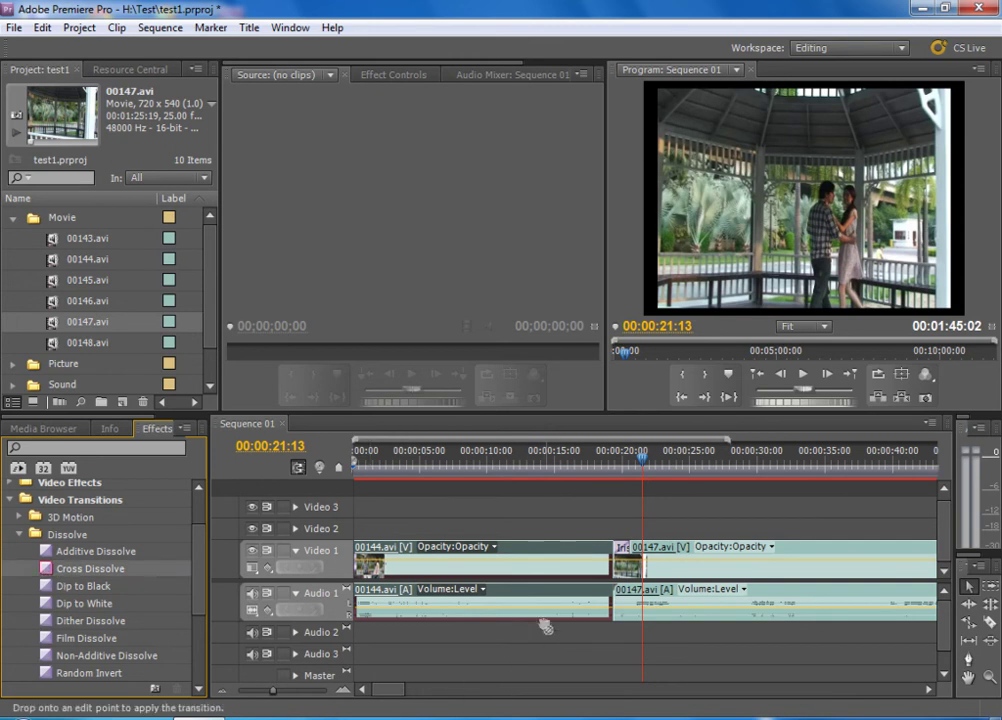
pyautogui.click(595, 458)
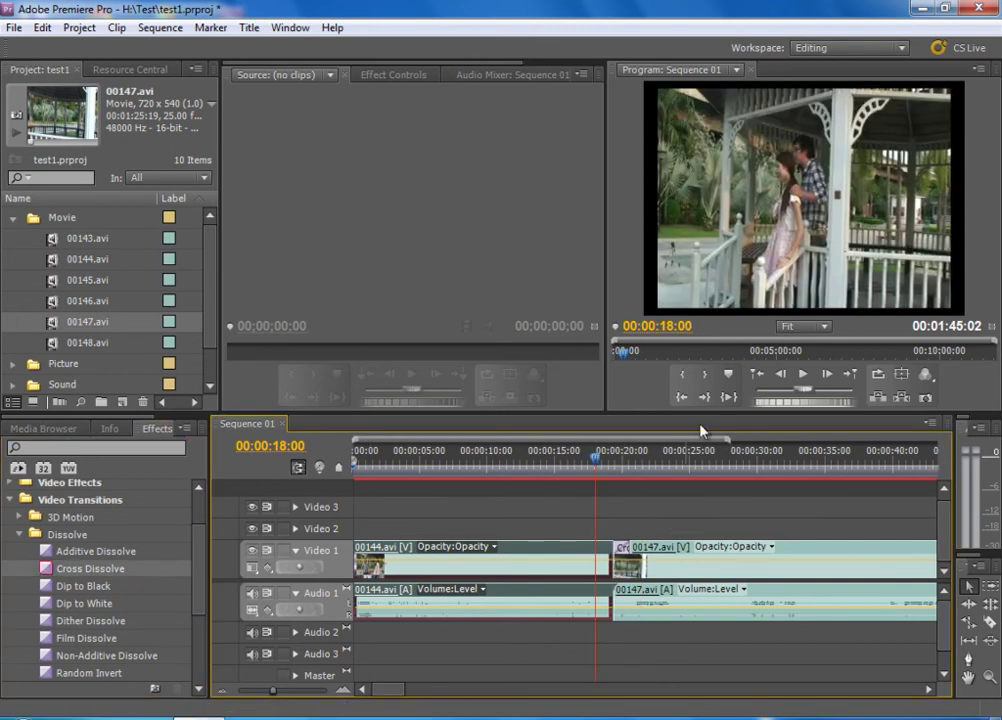
pyautogui.click(804, 375)
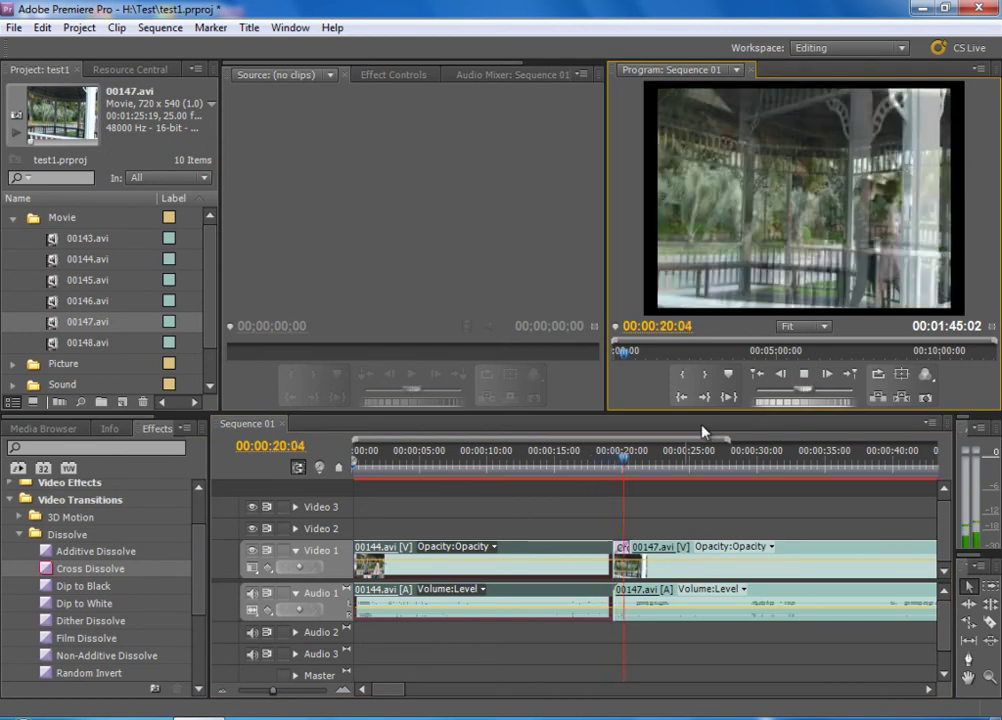
pyautogui.click(805, 375)
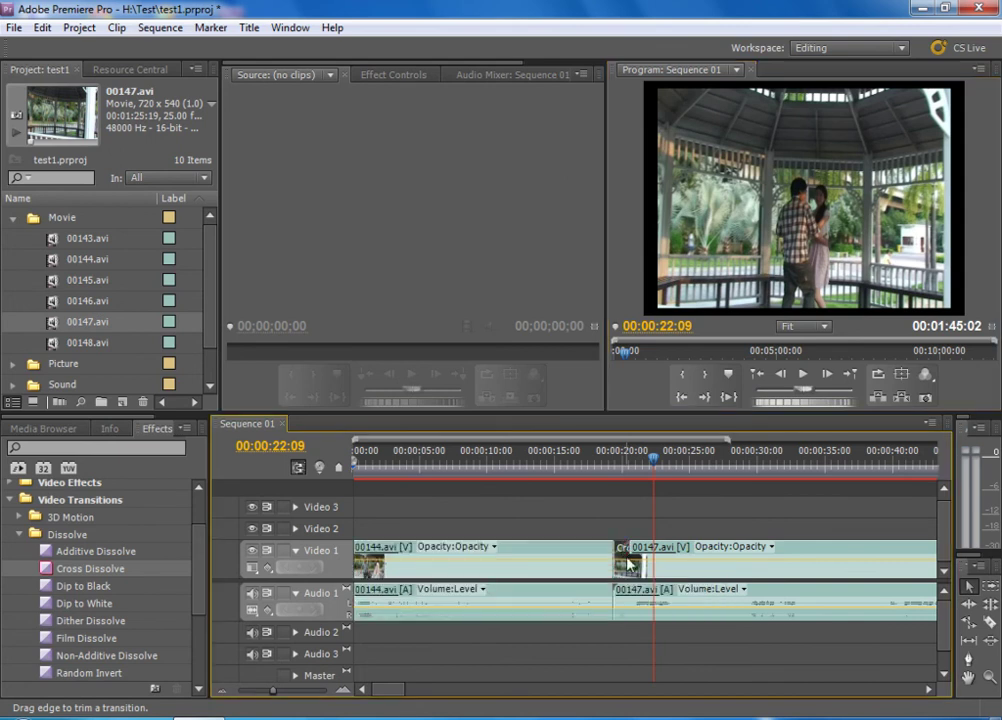
# Drag the Cross Dissolve's right edge to lengthen it, then replay it, stopping at 00:00:23:03
pyautogui.moveTo(631, 551); pyautogui.dragTo(645, 548)
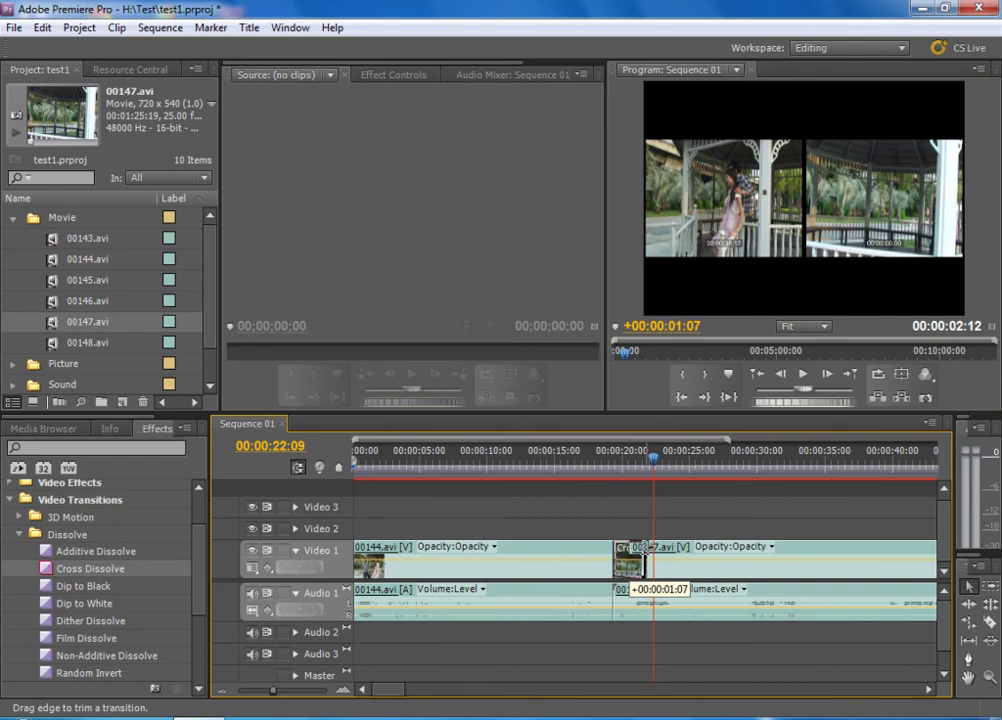
pyautogui.moveTo(645, 548); pyautogui.dragTo(646, 548)
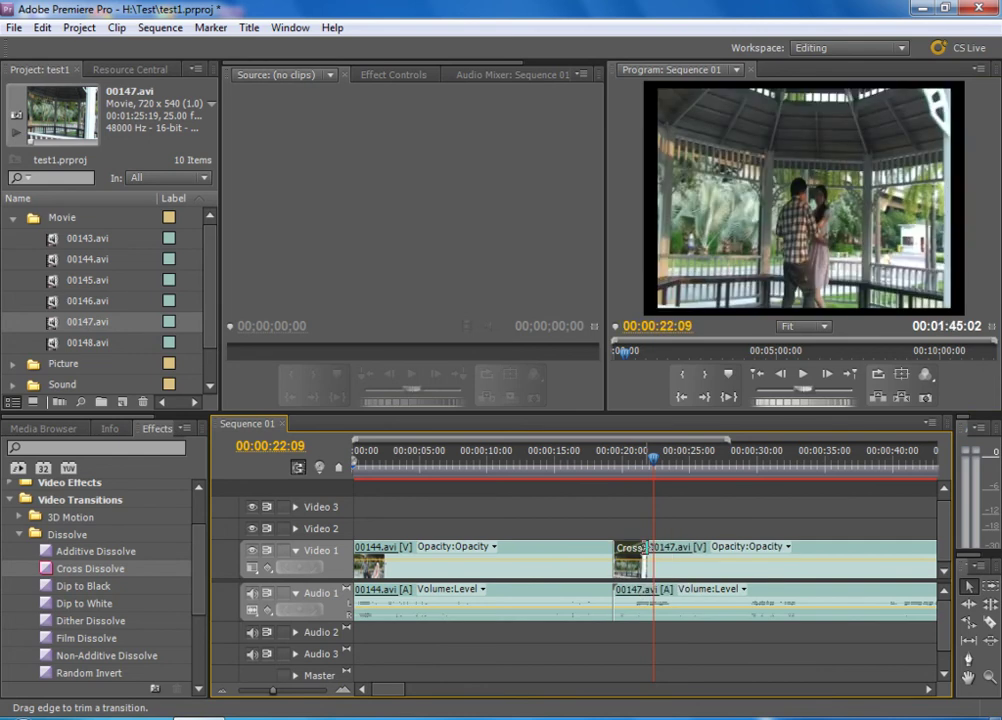
pyautogui.click(606, 466)
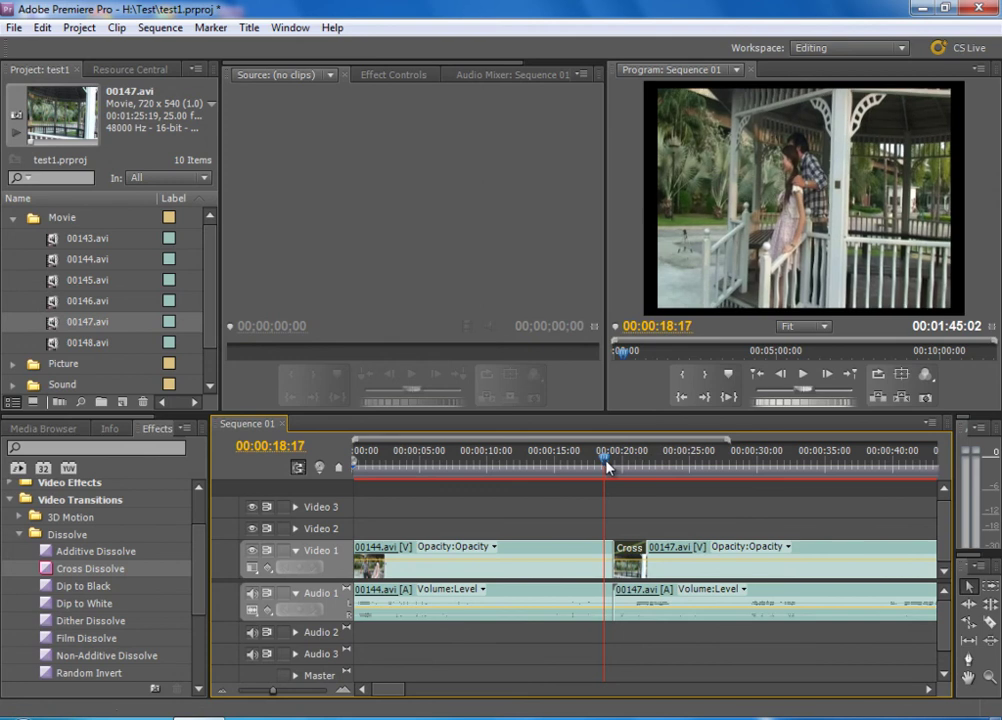
pyautogui.click(802, 374)
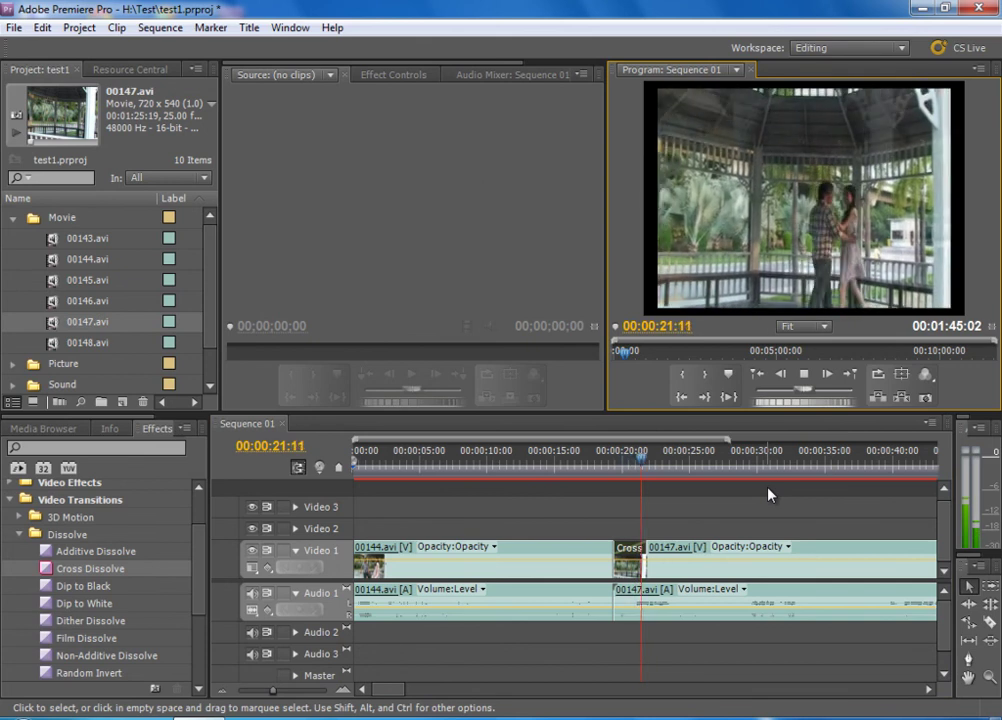
pyautogui.click(802, 375)
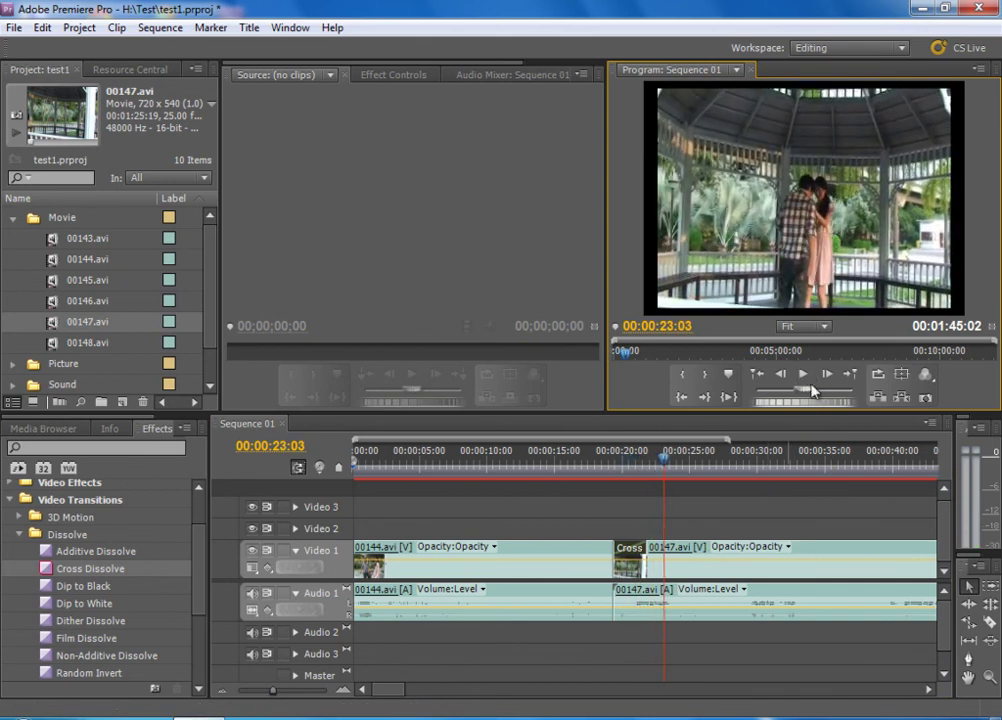